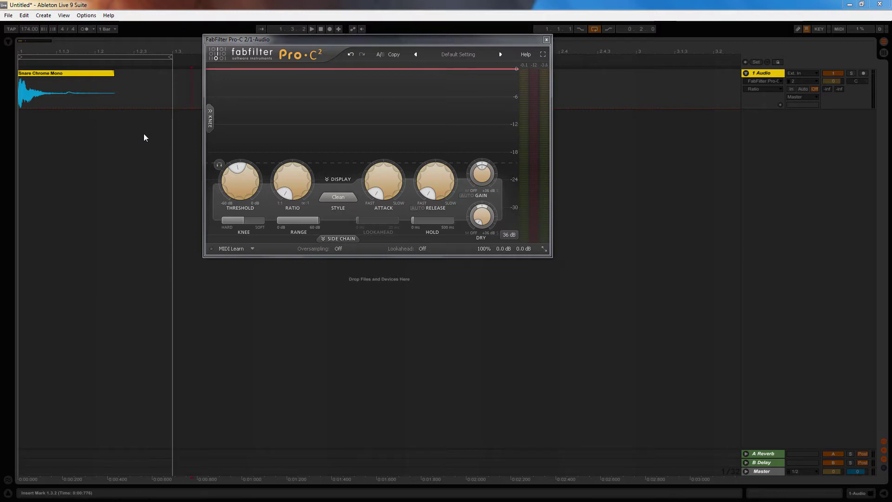
Step: Play the looped snare clip and raise the compressor's ratio to about the middle of its range
{"action": "left_click", "coordinate": [143, 82]}
{"action": "key", "text": "space"}
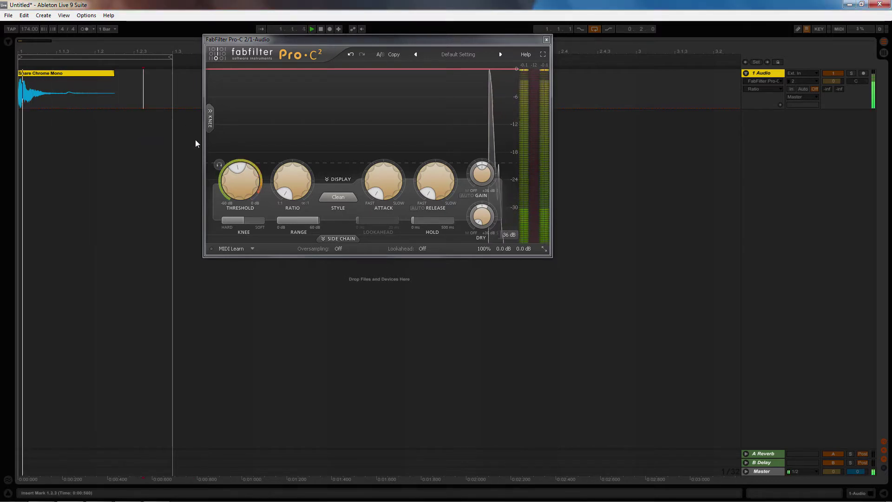
{"action": "mouse_move", "coordinate": [286, 183]}
{"action": "left_click_drag", "start_coordinate": [286, 183], "coordinate": [310, 82]}
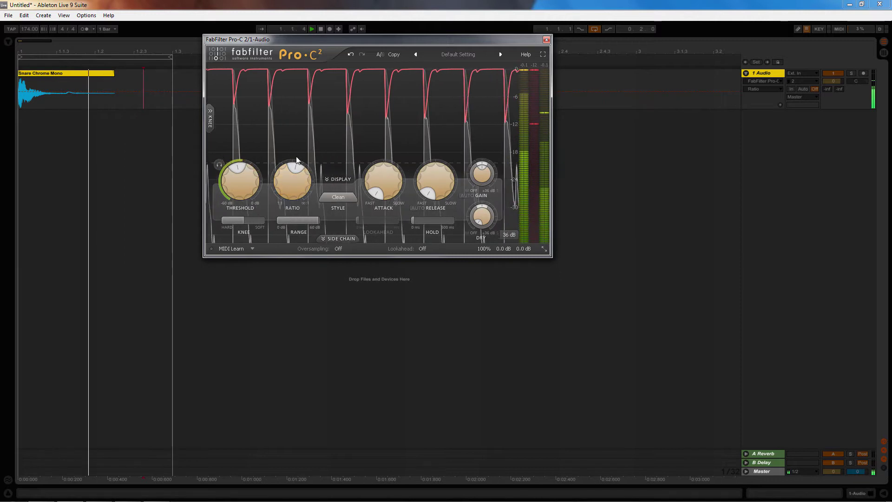
Step: Raise the compressor's wet gain to about +0.96 dB while the snare loop plays
{"action": "mouse_move", "coordinate": [382, 180]}
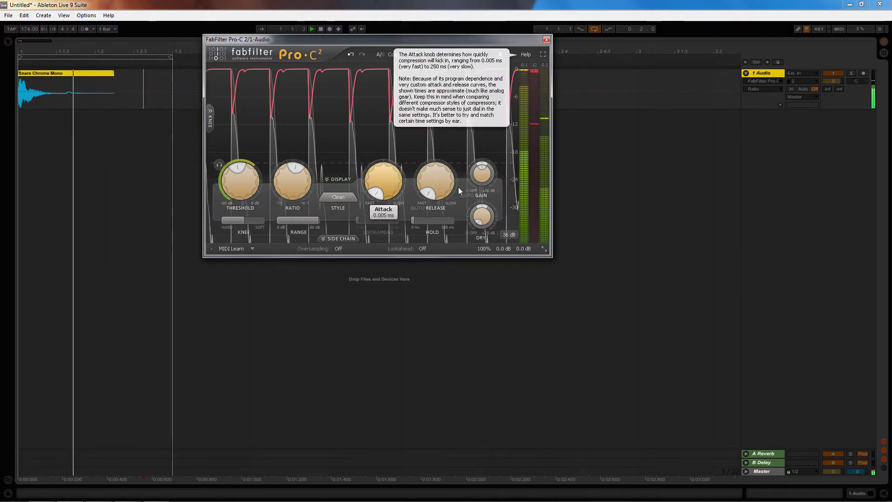
{"action": "left_click", "coordinate": [482, 174]}
{"action": "left_click_drag", "start_coordinate": [483, 178], "coordinate": [482, 170]}
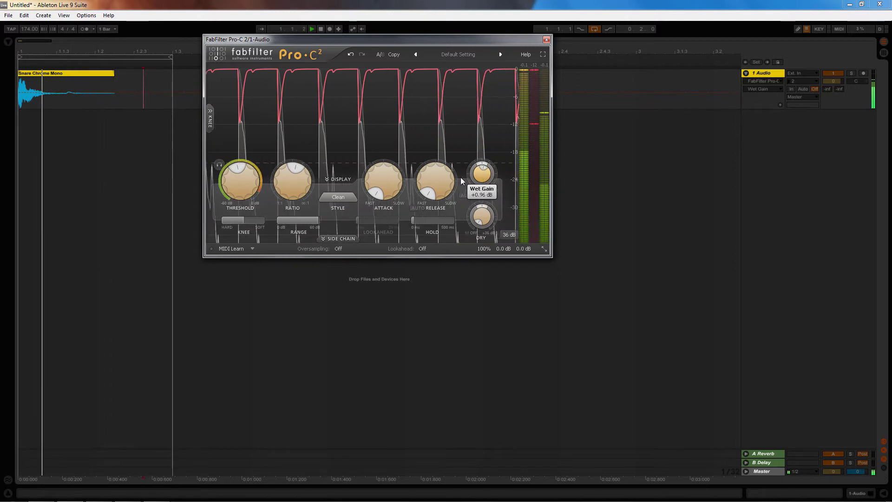
Step: Sweep the compressor's attack to slower values and bring it back to 0.005 ms to compare the sound
{"action": "left_click_drag", "start_coordinate": [381, 178], "coordinate": [411, 158]}
{"action": "left_click_drag", "start_coordinate": [411, 166], "coordinate": [413, 183]}
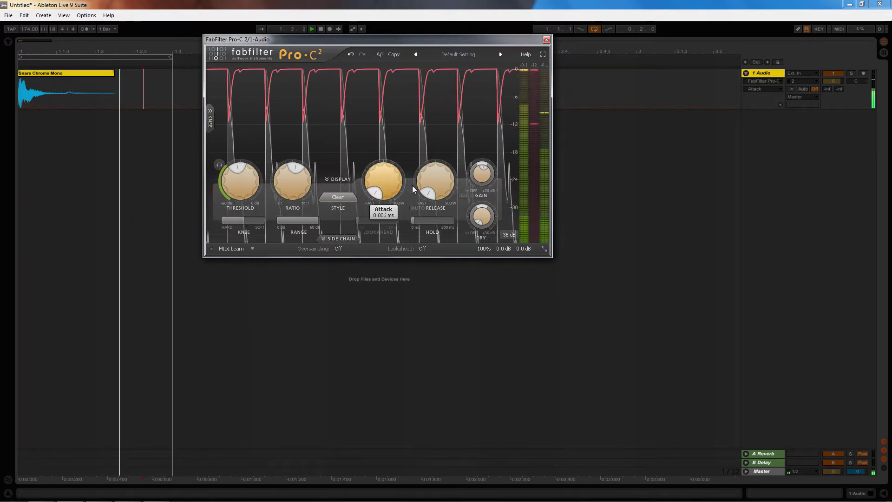
{"action": "scroll", "coordinate": [386, 198], "scroll_direction": "down", "scroll_amount": 2}
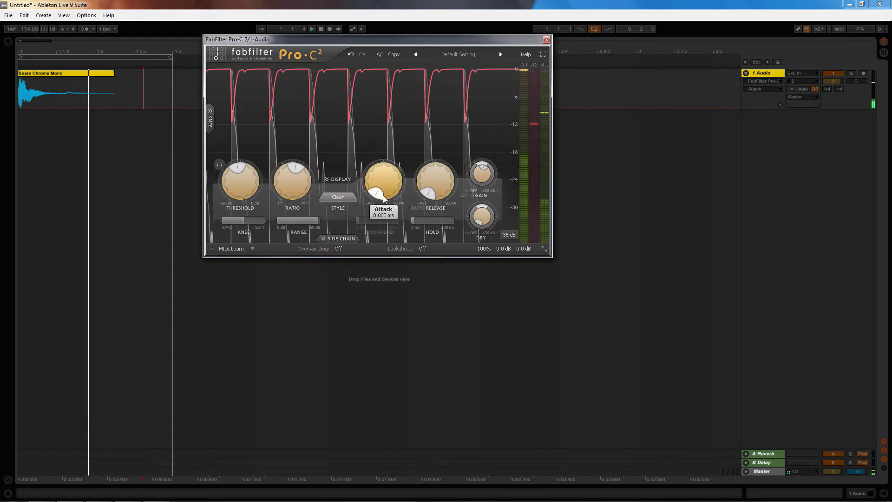
{"action": "mouse_move", "coordinate": [387, 195]}
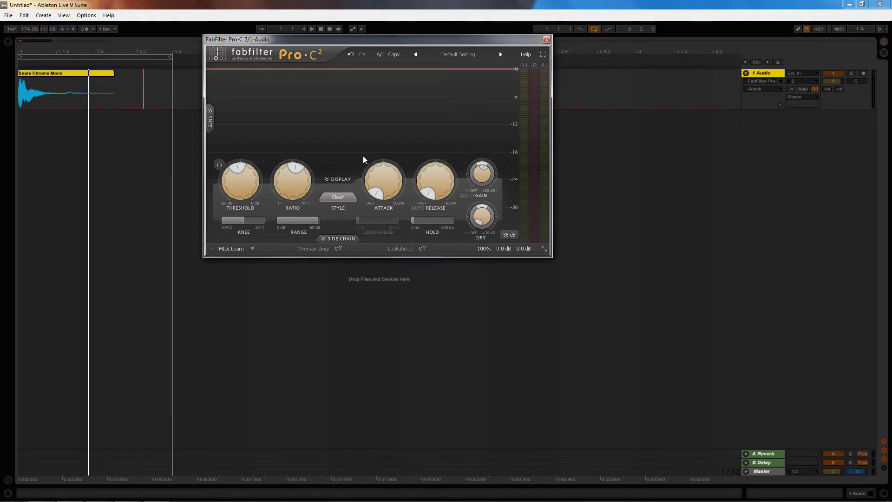
Step: Slow the compressor's attack and release to just below the middle of their ranges while auditioning the snare loop
{"action": "mouse_move", "coordinate": [381, 173]}
{"action": "left_click_drag", "start_coordinate": [380, 163], "coordinate": [389, 99]}
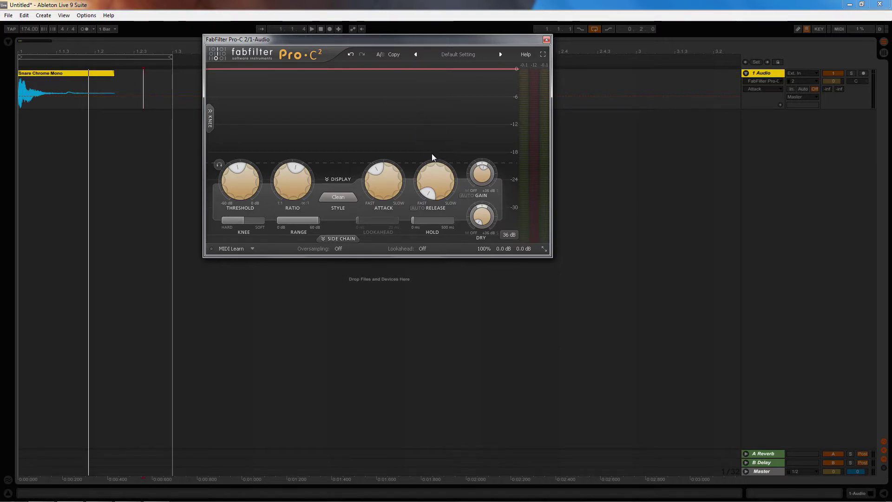
{"action": "key", "text": "space"}
{"action": "mouse_move", "coordinate": [436, 169]}
{"action": "left_click_drag", "start_coordinate": [439, 161], "coordinate": [436, 116]}
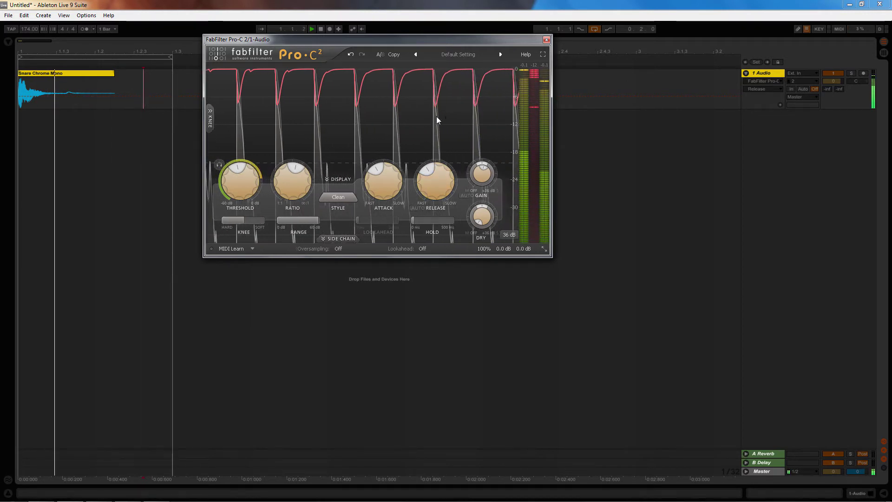
{"action": "key", "text": "space"}
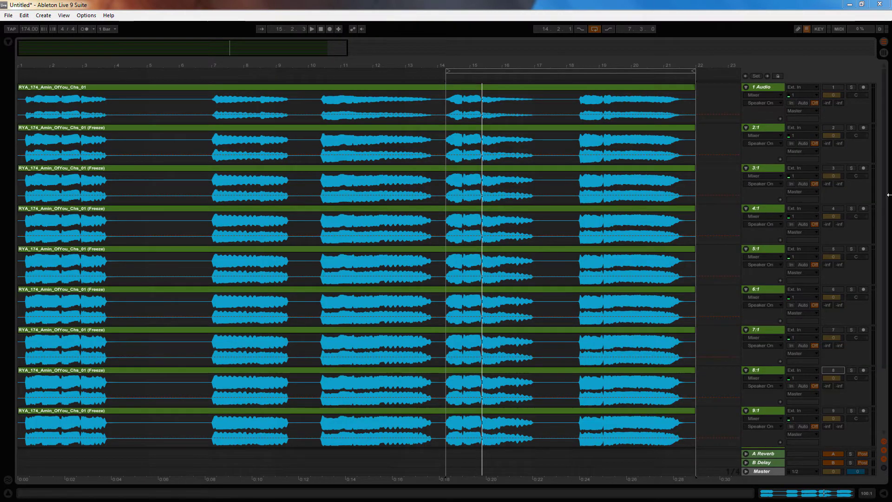
Step: Activate the 2:1 vocal track and play the looped section from bar 14 to audition its compression
{"action": "left_click_drag", "start_coordinate": [885, 203], "coordinate": [884, 289]}
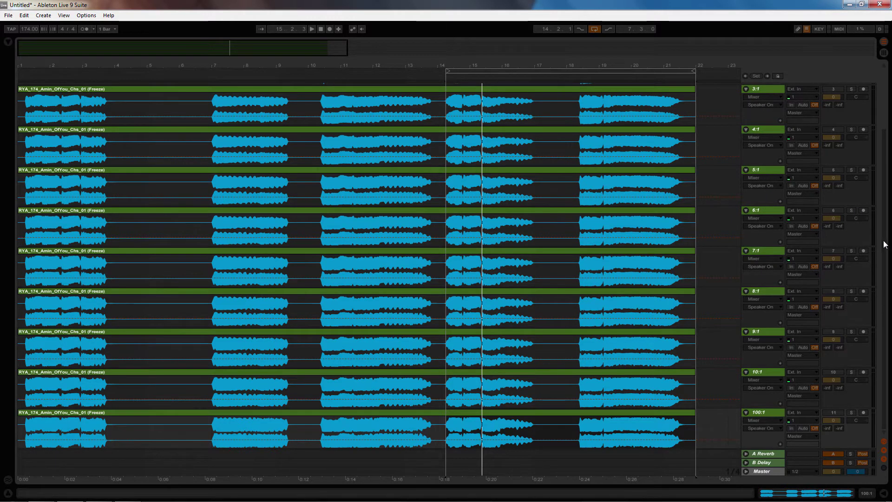
{"action": "left_click_drag", "start_coordinate": [884, 244], "coordinate": [877, 163]}
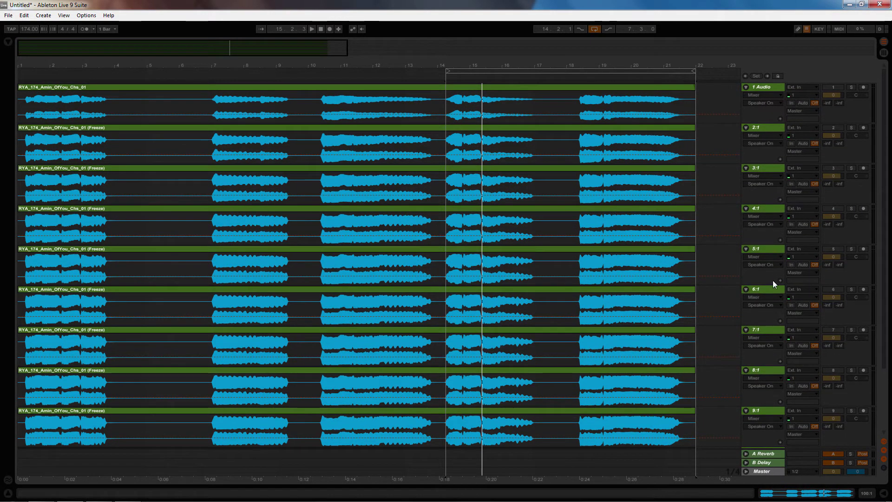
{"action": "left_click", "coordinate": [833, 129]}
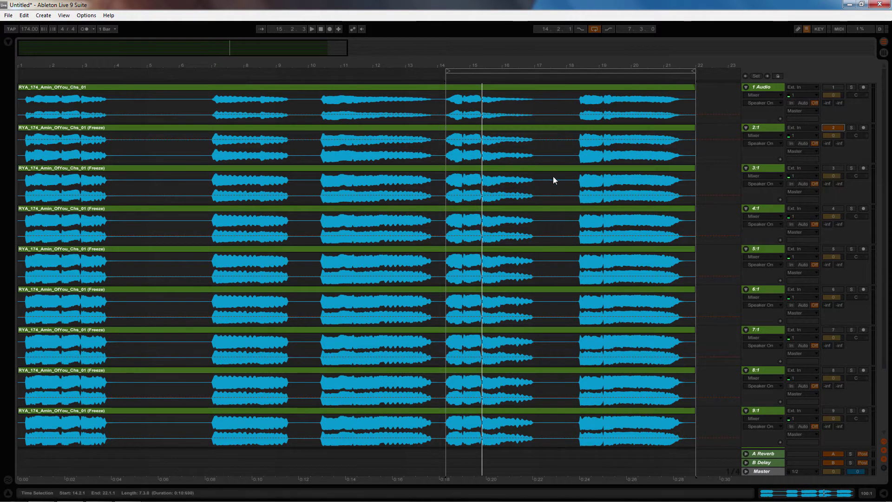
{"action": "scroll", "coordinate": [806, 249], "scroll_direction": "down", "scroll_amount": 6}
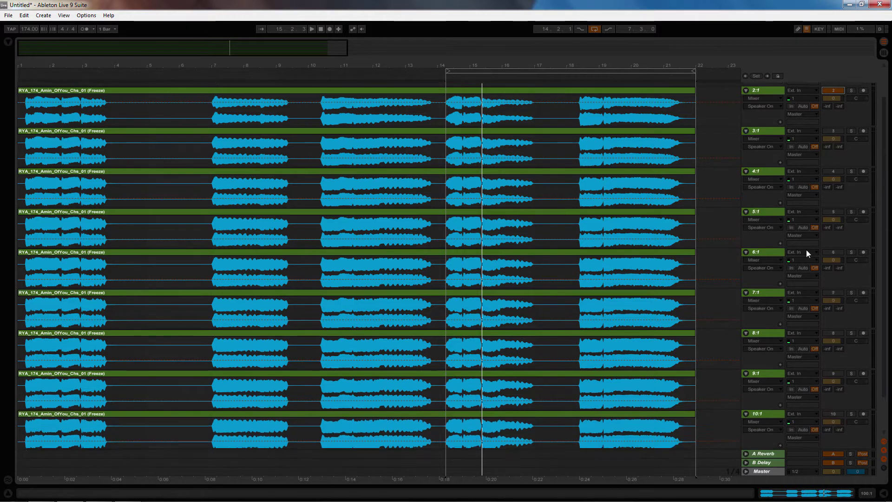
{"action": "scroll", "coordinate": [806, 249], "scroll_direction": "up", "scroll_amount": 6}
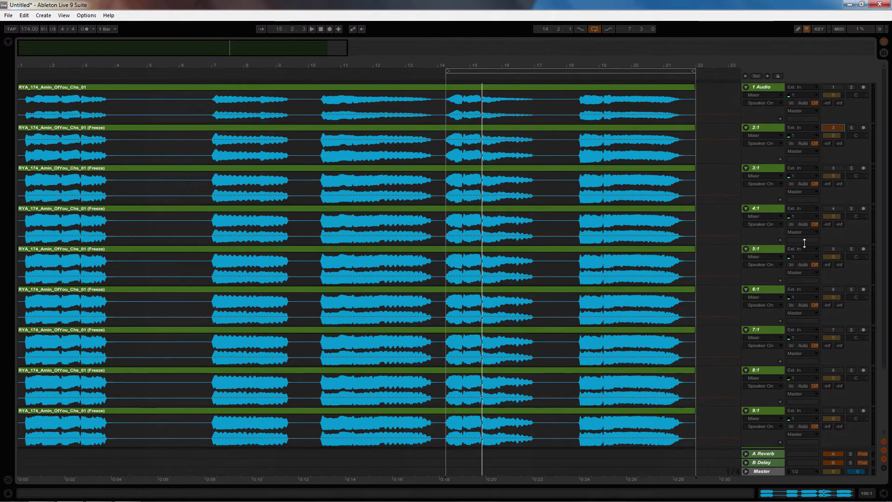
{"action": "key", "text": "space"}
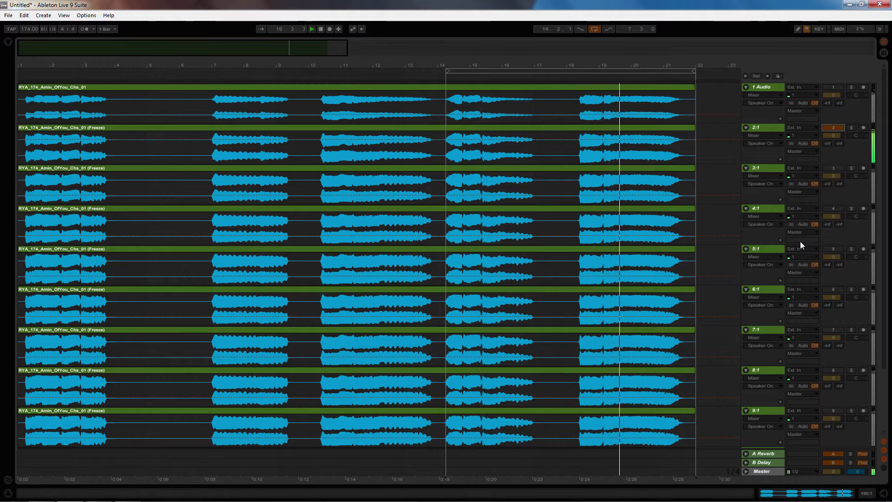
Step: Switch the playing audio from the 2:1 track to 3:1, and from there to 4:1
{"action": "left_click", "coordinate": [828, 129]}
{"action": "left_click", "coordinate": [836, 168]}
{"action": "scroll", "coordinate": [835, 233], "scroll_direction": "down", "scroll_amount": 3}
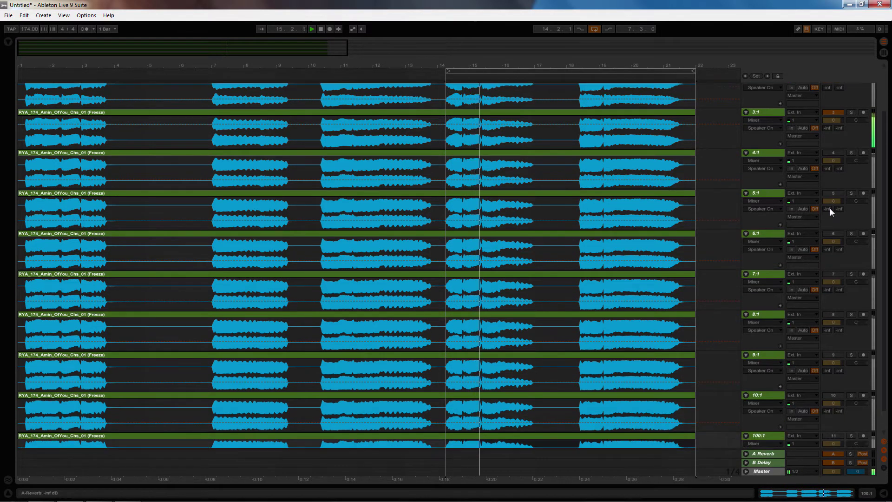
{"action": "left_click", "coordinate": [830, 113]}
{"action": "left_click", "coordinate": [832, 152]}
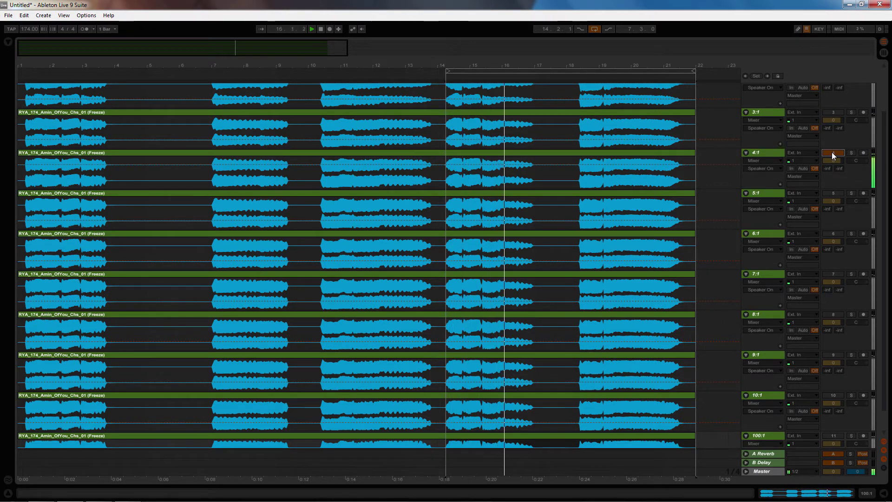
Step: Mute the 4:1 track and audition the 5:1 track followed by the 6:1 track
{"action": "scroll", "coordinate": [830, 168], "scroll_direction": "down", "scroll_amount": 1}
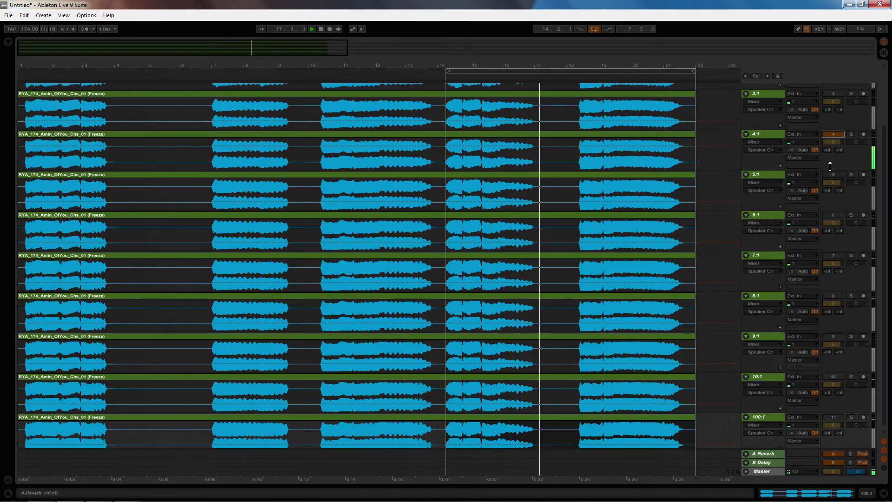
{"action": "left_click", "coordinate": [832, 135]}
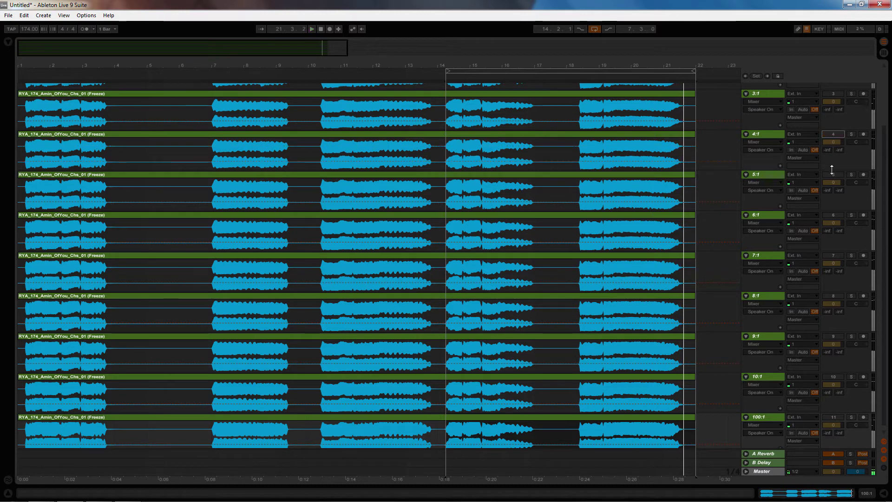
{"action": "left_click", "coordinate": [833, 175]}
{"action": "scroll", "coordinate": [815, 183], "scroll_direction": "down", "scroll_amount": 1}
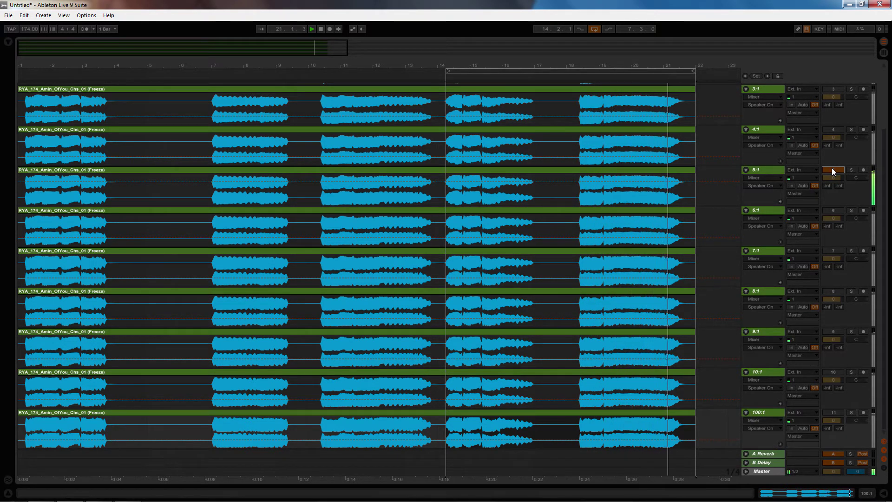
{"action": "left_click", "coordinate": [833, 170]}
{"action": "left_click", "coordinate": [832, 210]}
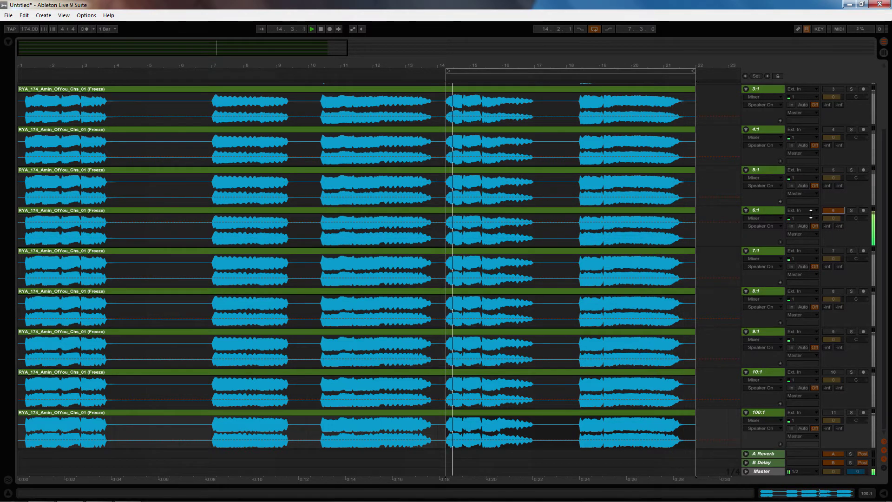
Step: Audition the 7:1 track followed by the 8:1 track, muting each previous track in turn
{"action": "left_click", "coordinate": [832, 252]}
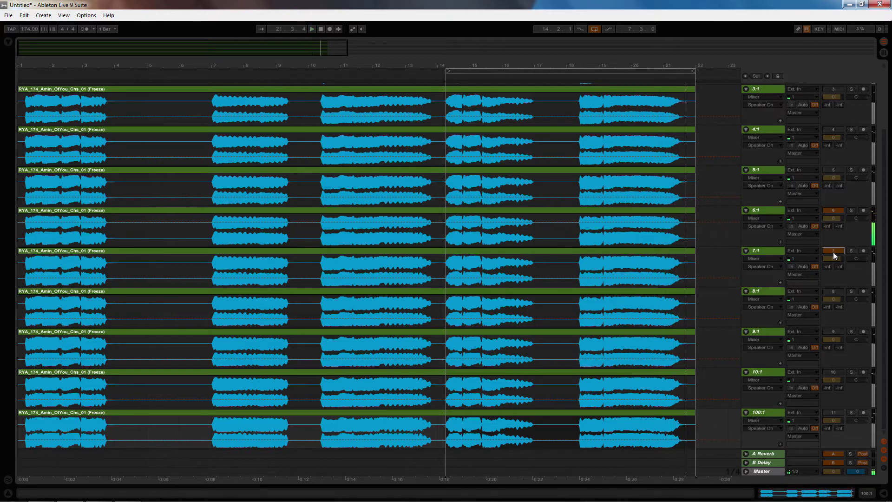
{"action": "left_click", "coordinate": [834, 210]}
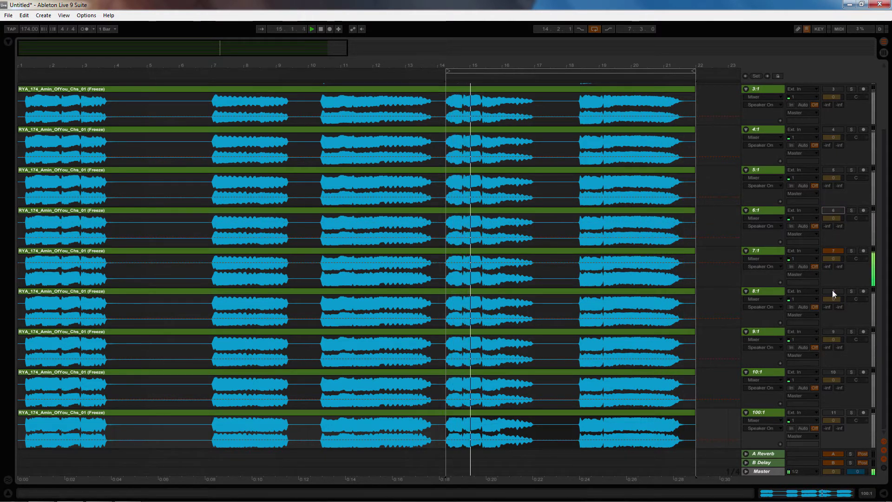
{"action": "left_click", "coordinate": [832, 251]}
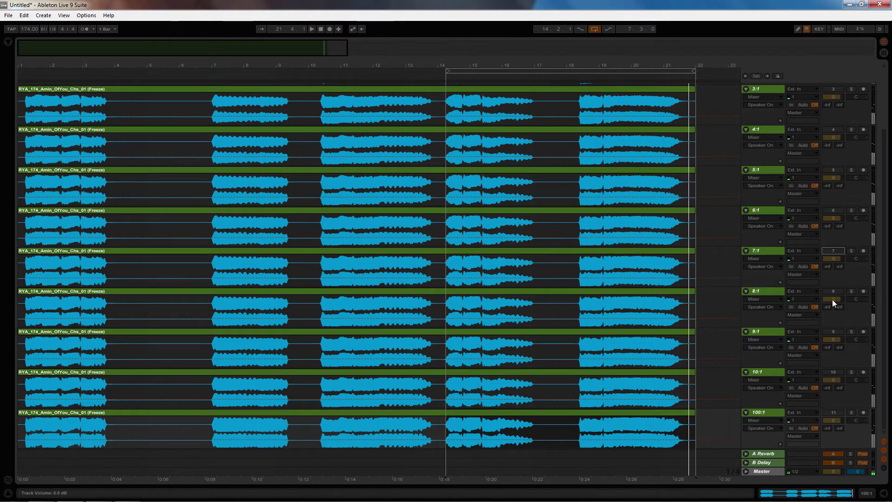
{"action": "left_click", "coordinate": [832, 292]}
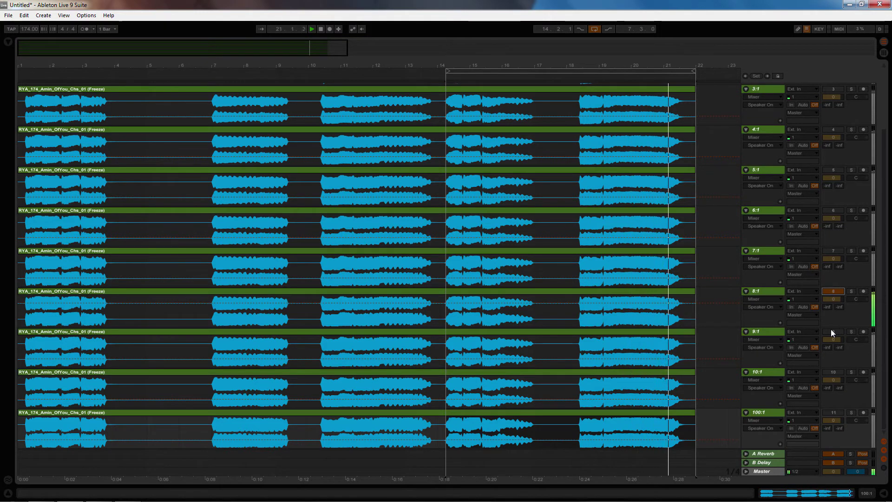
Step: Mute the 8:1 track and audition the 9:1, 10:1 and 100:1 tracks one at a time
{"action": "left_click", "coordinate": [833, 291]}
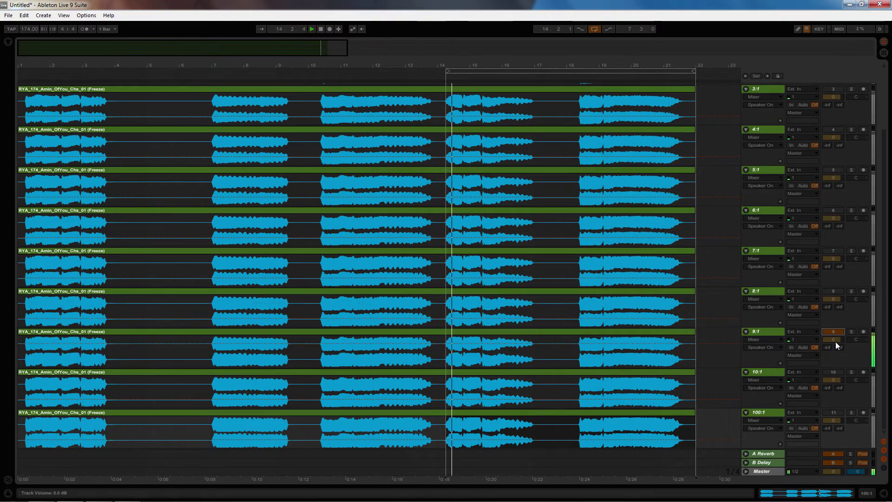
{"action": "left_click", "coordinate": [836, 332]}
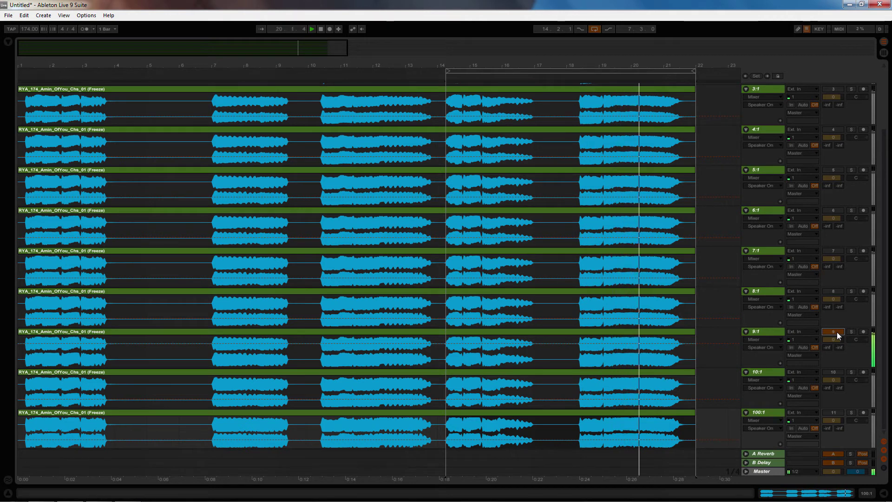
{"action": "left_click", "coordinate": [836, 332]}
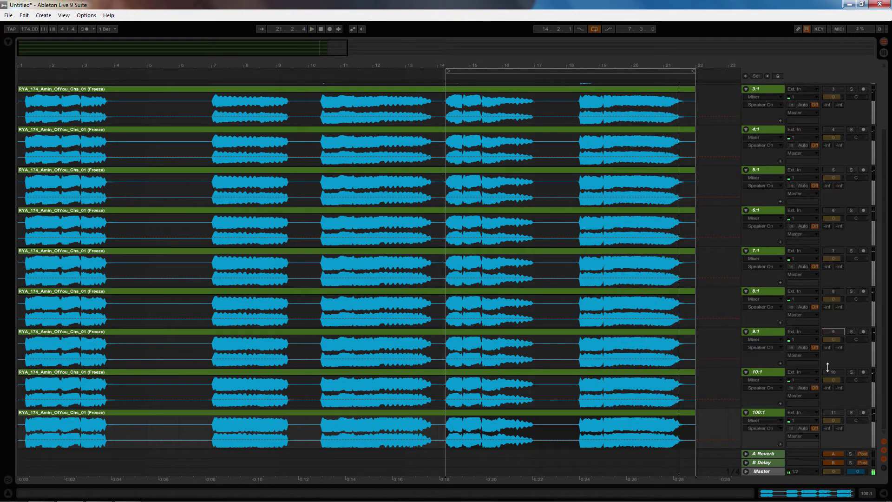
{"action": "left_click", "coordinate": [831, 372]}
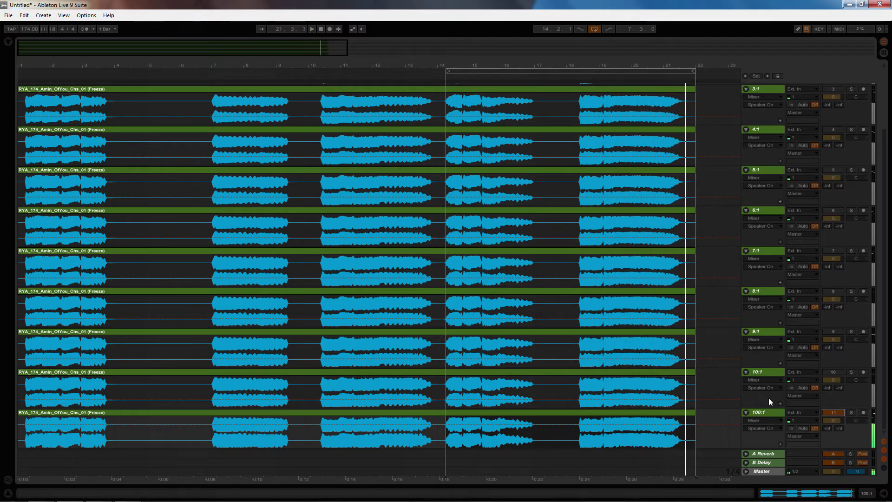
Step: Move the 100:1 track directly below the 2:1 track and enlarge both tracks to compare their waveforms
{"action": "left_click", "coordinate": [768, 411]}
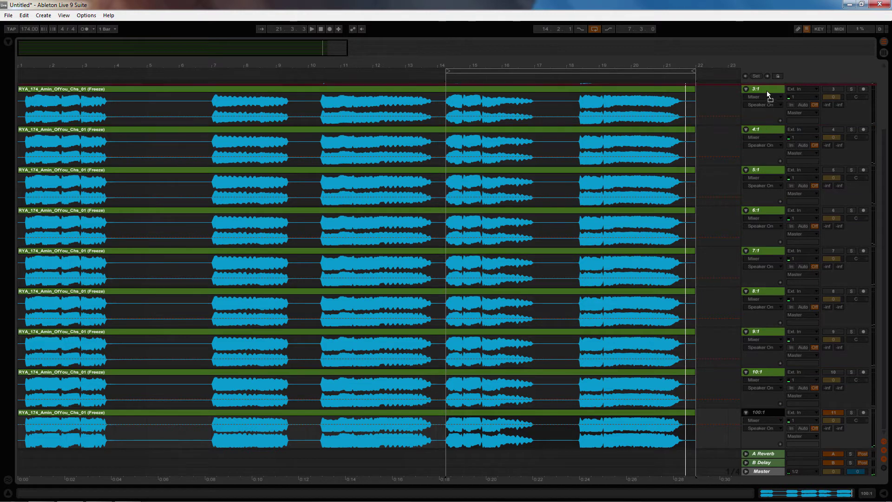
{"action": "left_click_drag", "start_coordinate": [767, 90], "coordinate": [766, 89]}
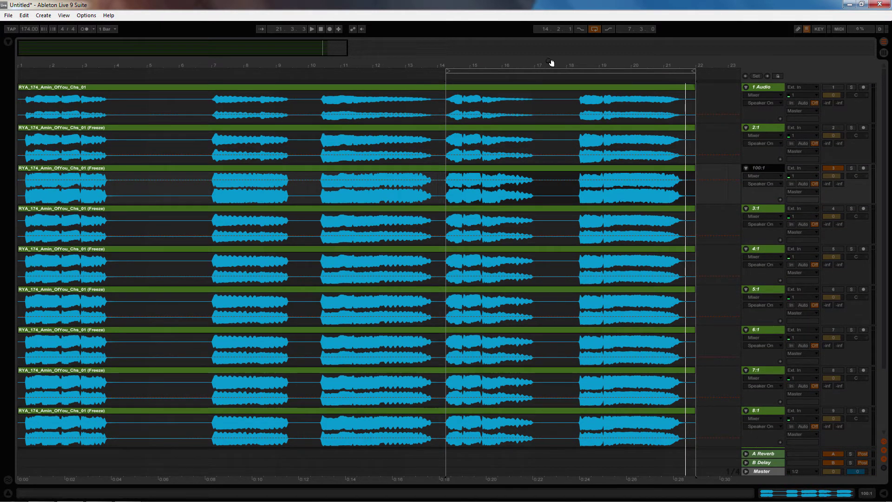
{"action": "left_click_drag", "start_coordinate": [560, 66], "coordinate": [643, 160]}
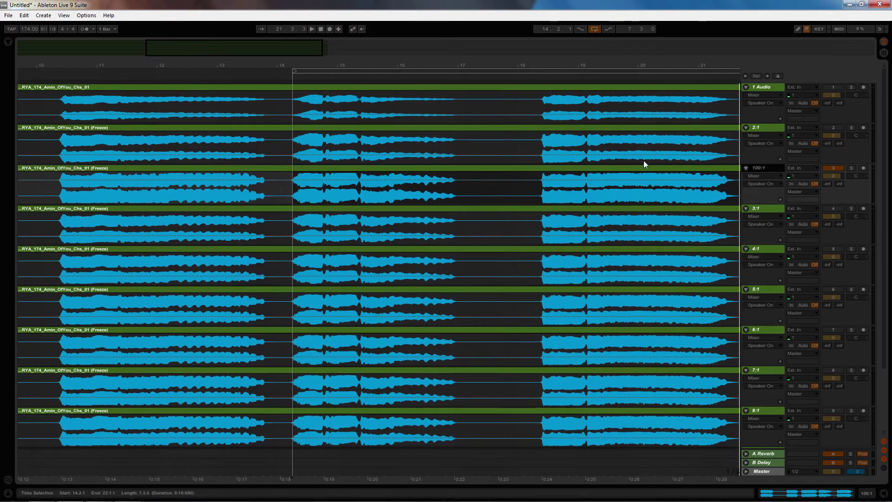
{"action": "scroll", "coordinate": [751, 202], "scroll_direction": "up", "scroll_amount": 5}
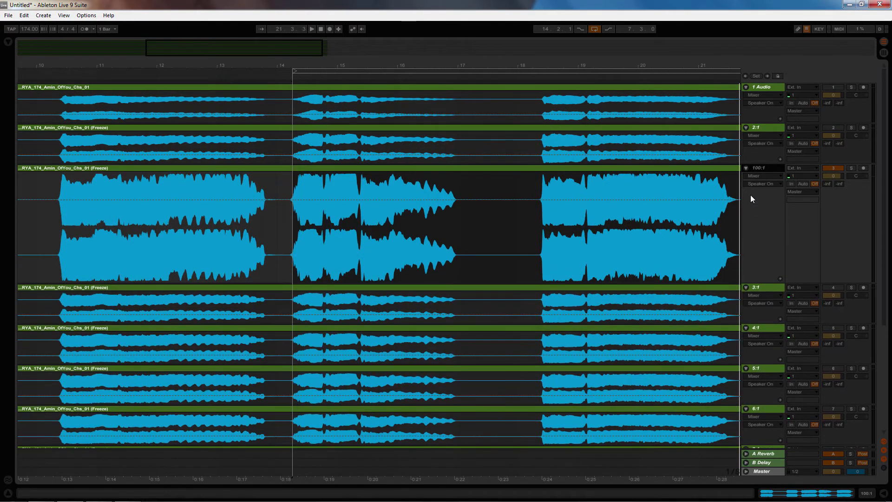
{"action": "left_click_drag", "start_coordinate": [749, 161], "coordinate": [744, 281]}
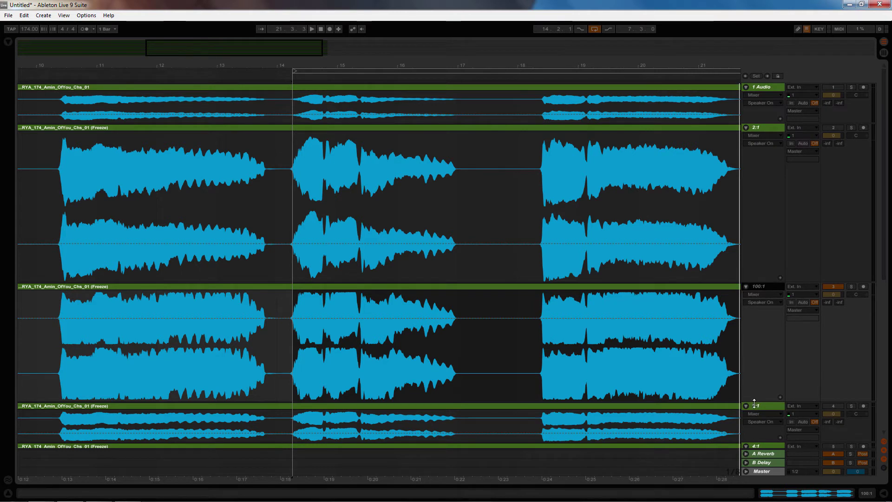
Step: Increase the height of the 100:1 track to make its waveform easier to compare with the 2:1 track
{"action": "left_click_drag", "start_coordinate": [753, 402], "coordinate": [752, 421]}
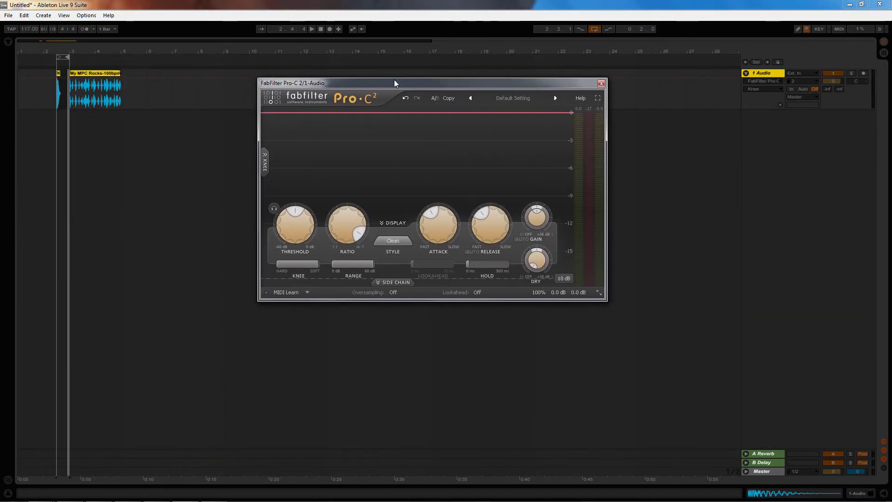
Step: Move the Pro-C 2 window clear of the clips and audition the looped kick while sweeping the knee from soft towards hard
{"action": "left_click_drag", "start_coordinate": [45, 54], "coordinate": [49, 88]}
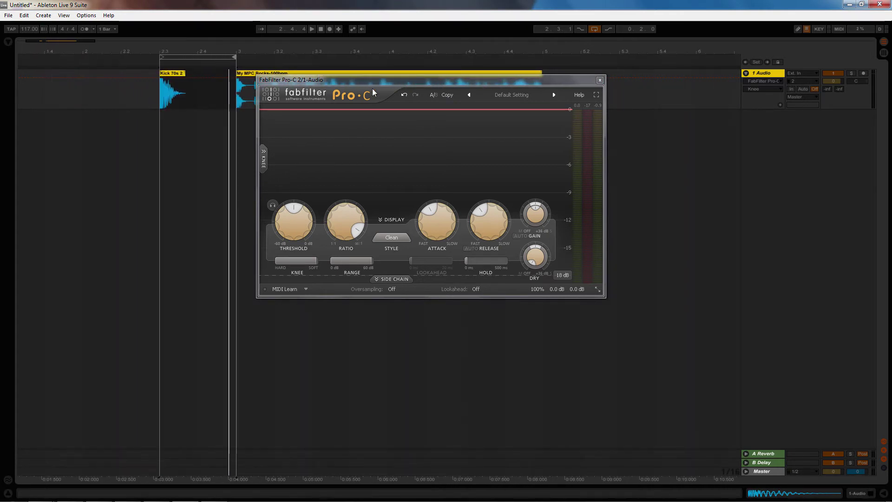
{"action": "left_click_drag", "start_coordinate": [373, 80], "coordinate": [352, 141]}
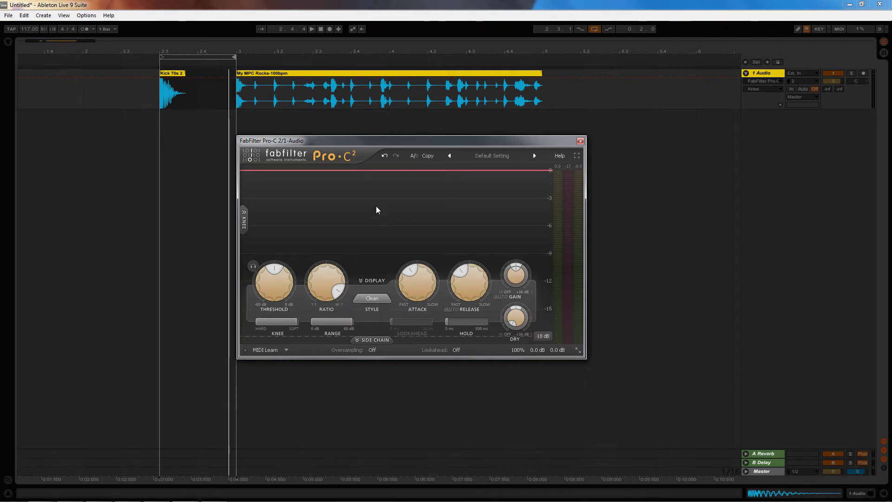
{"action": "key", "text": "space"}
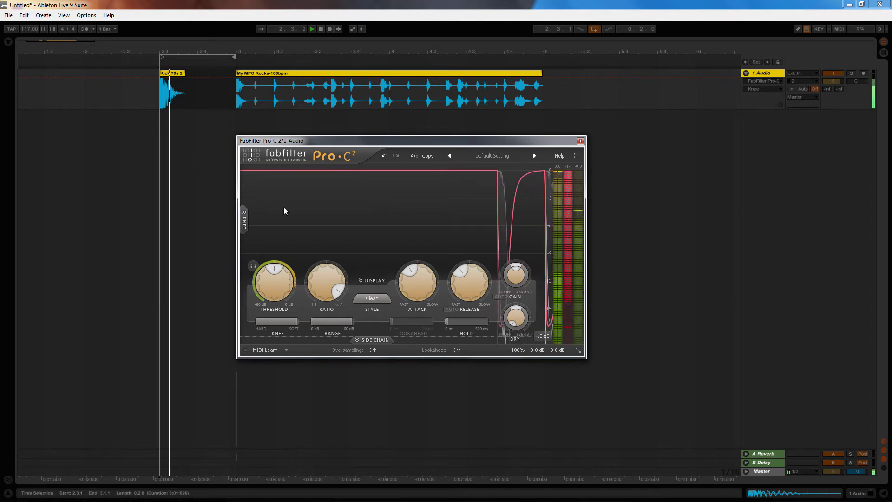
{"action": "left_click_drag", "start_coordinate": [276, 320], "coordinate": [178, 322]}
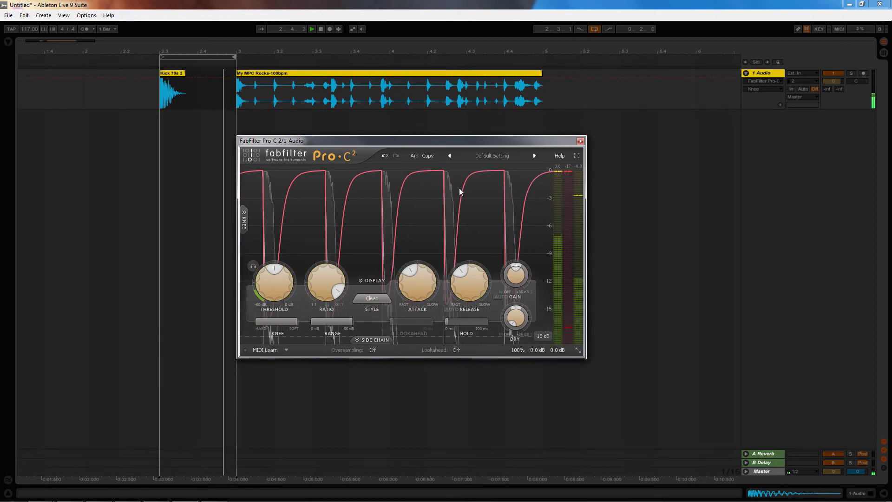
{"action": "key", "text": "space"}
Step: Set the loop to span only the My MPC Rocks-100bpm clip and expand the compressor to full screen
{"action": "left_click_drag", "start_coordinate": [234, 57], "coordinate": [541, 57]}
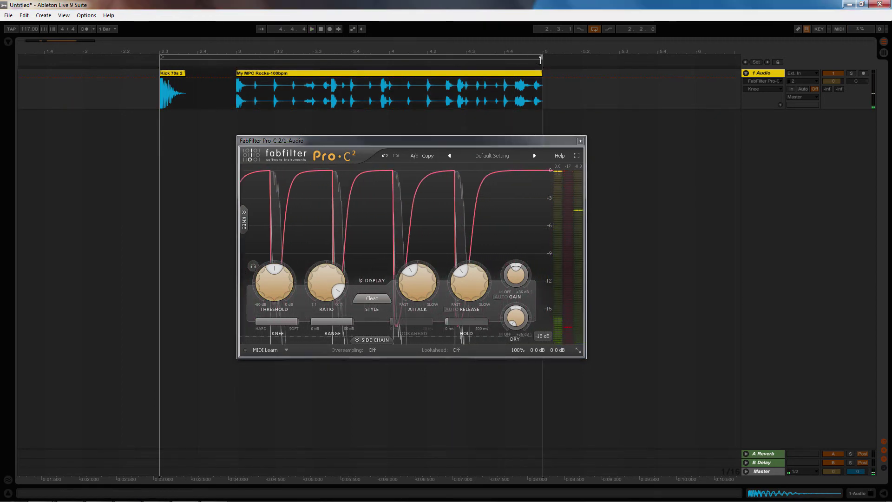
{"action": "left_click_drag", "start_coordinate": [161, 56], "coordinate": [237, 57]}
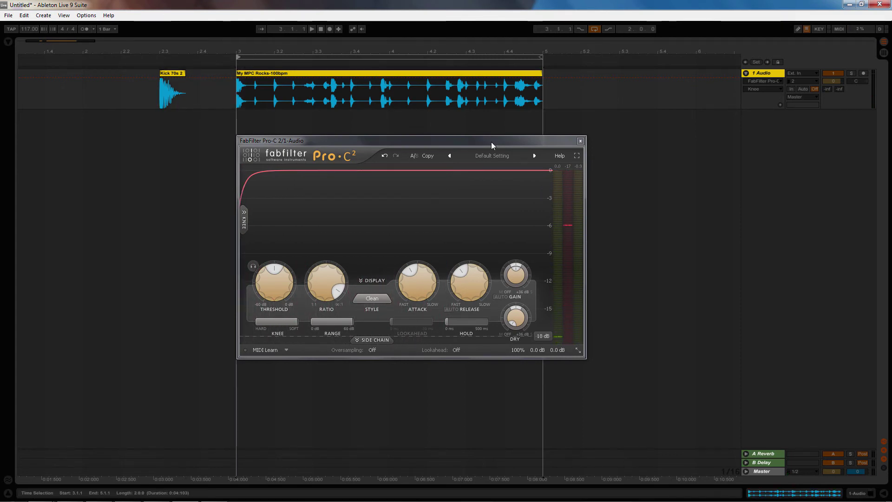
{"action": "left_click", "coordinate": [576, 156]}
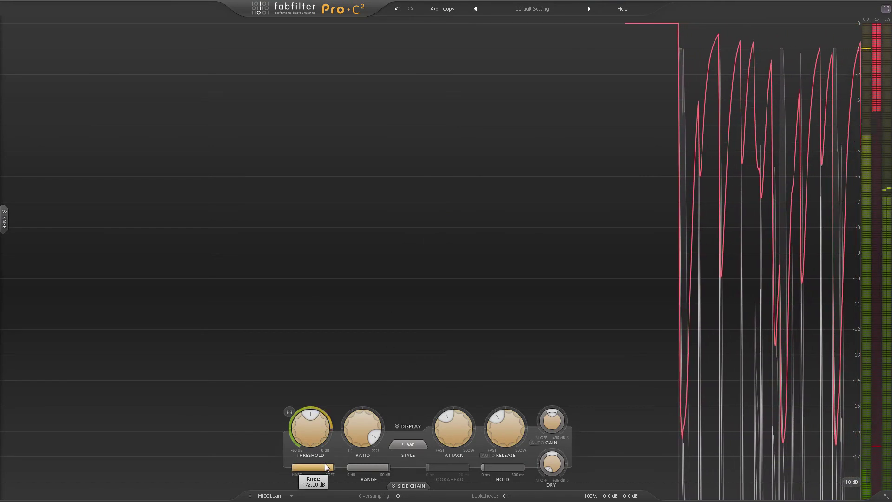
Step: Compare hard and soft knee on the playing drum loop by switching between 0 dB and 72 dB, ending at 0 dB
{"action": "mouse_move", "coordinate": [325, 463]}
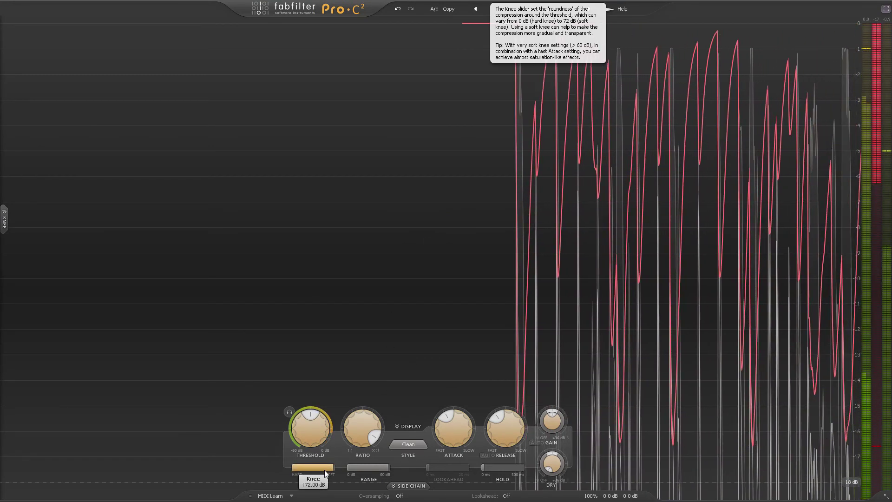
{"action": "left_click_drag", "start_coordinate": [303, 468], "coordinate": [153, 454]}
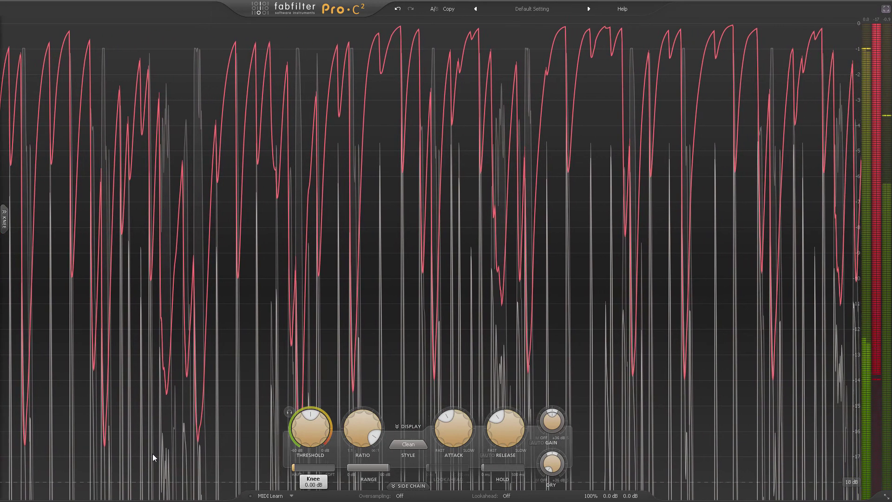
{"action": "left_click_drag", "start_coordinate": [152, 453], "coordinate": [425, 459]}
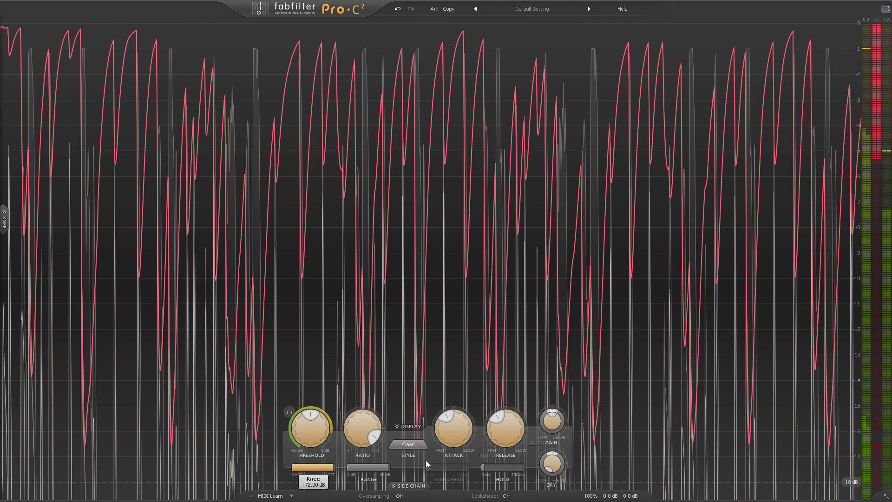
{"action": "left_click_drag", "start_coordinate": [426, 460], "coordinate": [289, 462]}
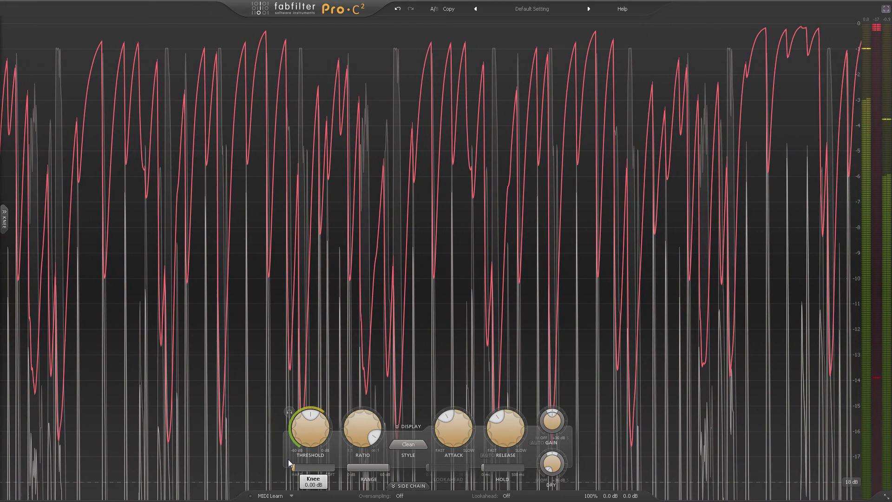